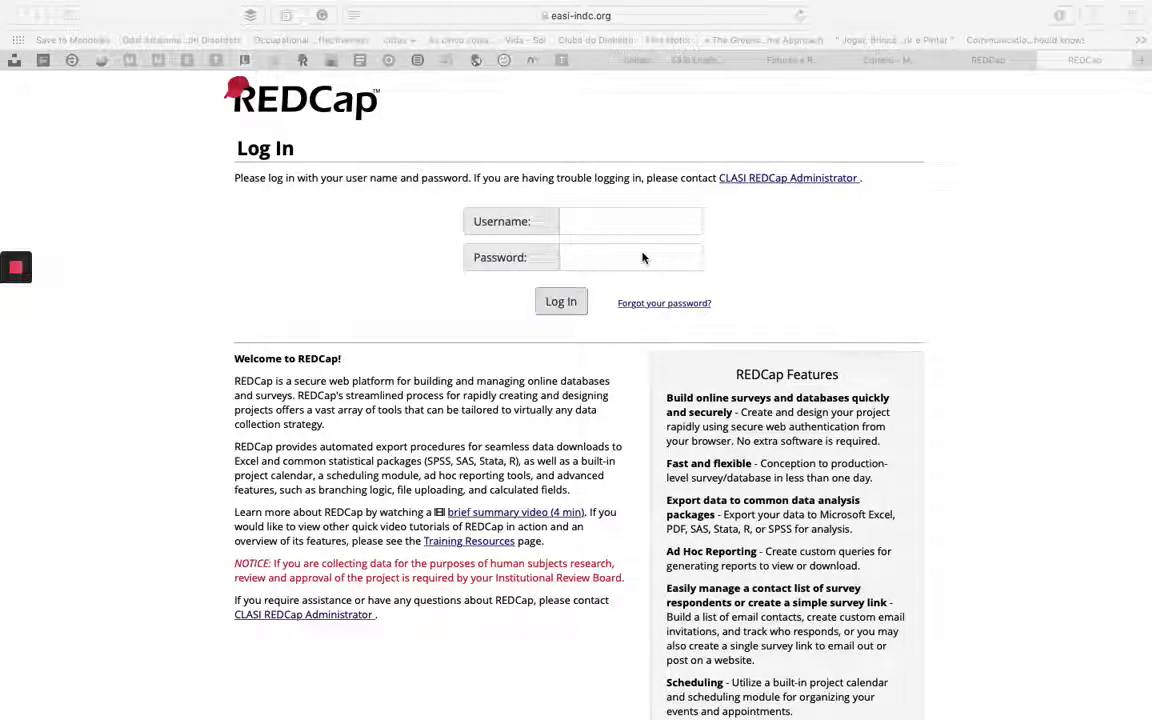
- Log in to REDCap by entering the account username and password and submitting
left_click(609, 221)
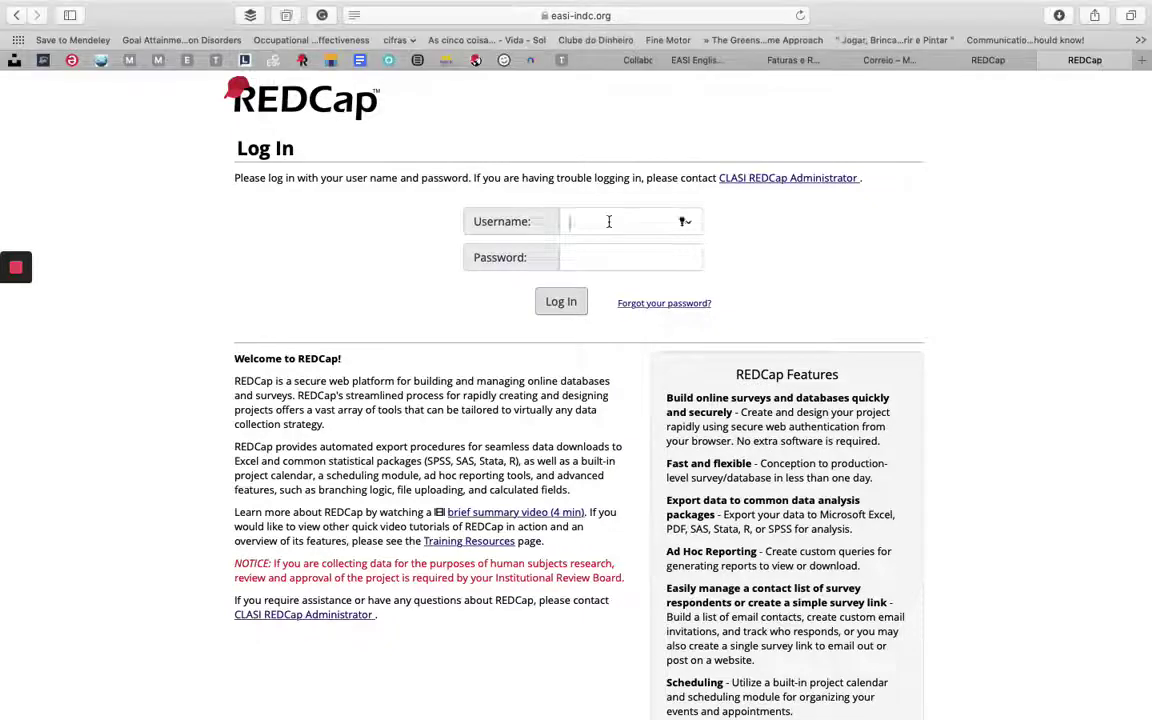
left_click(609, 221)
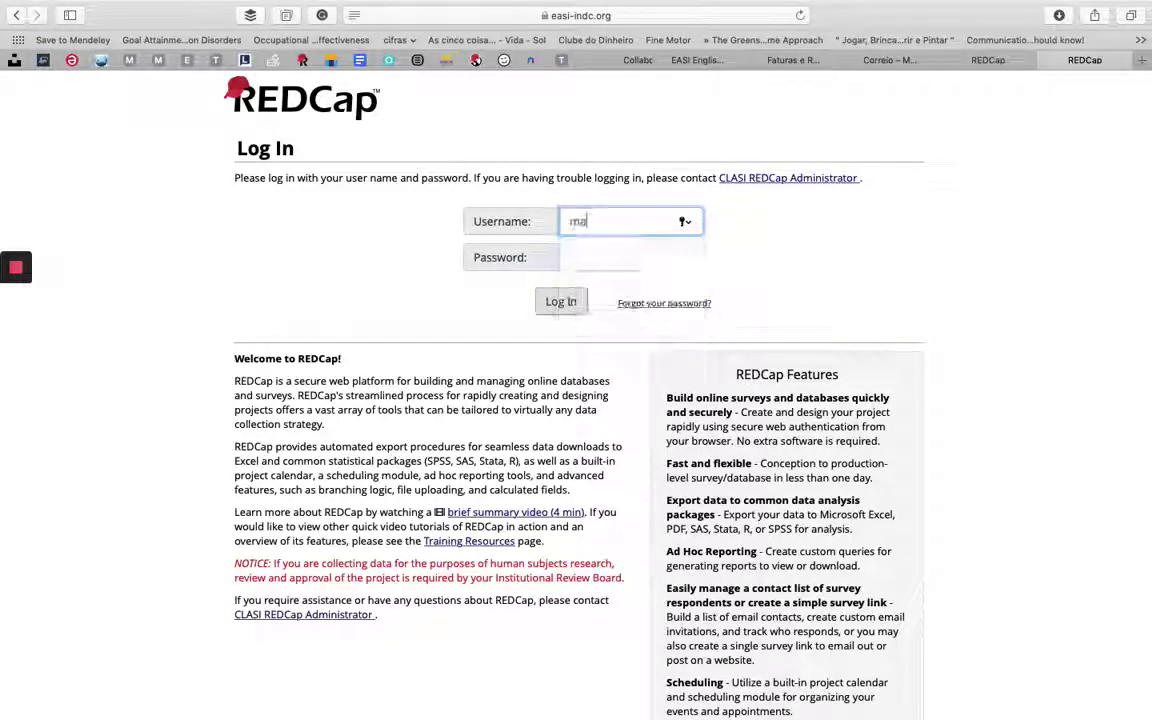
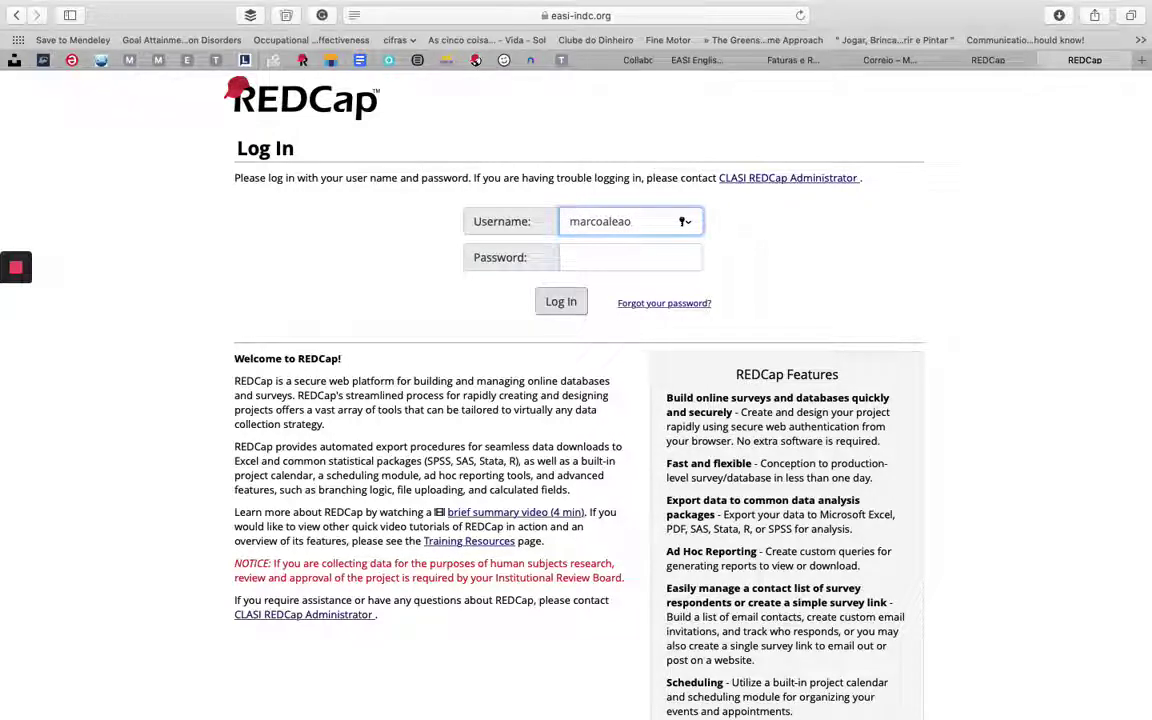
left_click(583, 260)
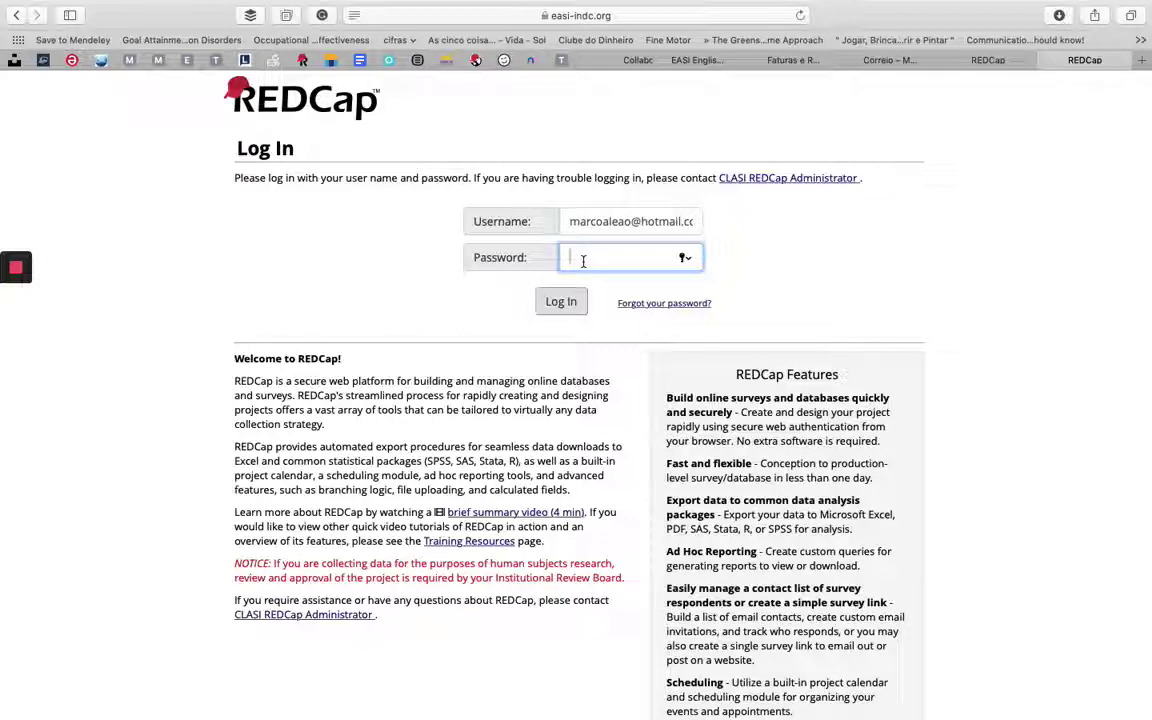
type("••••••••••")
key("Return")
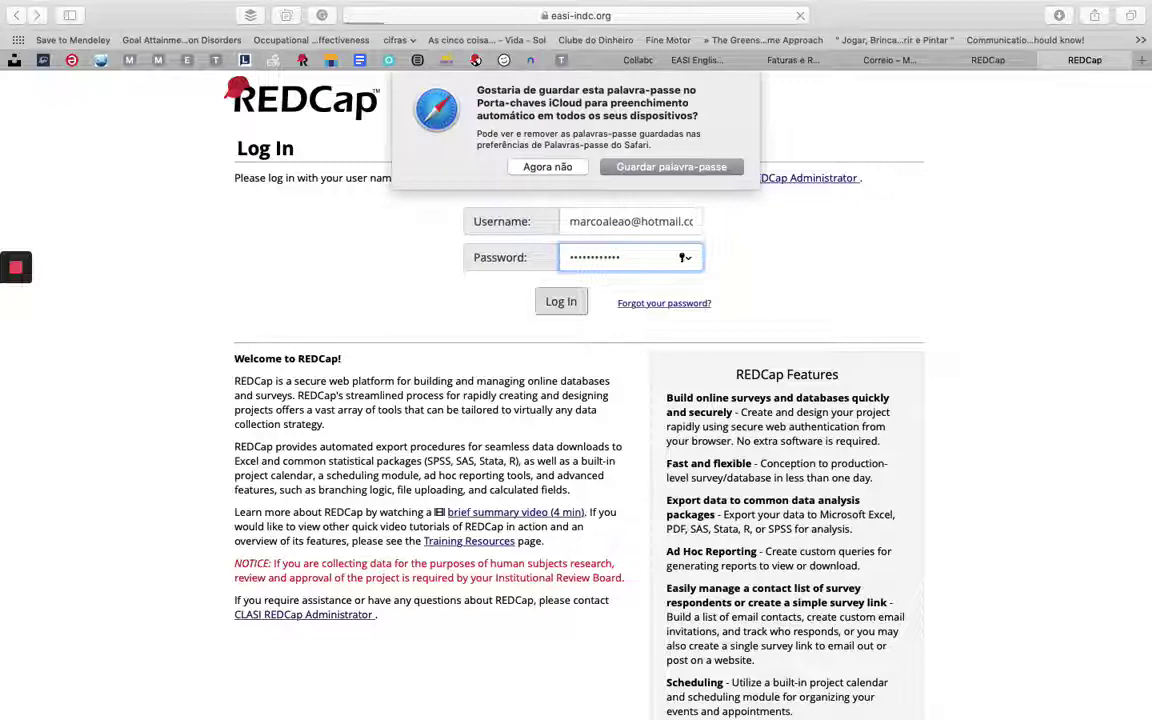
- Decline saving the password and open the EASI - Evaluation in Ayres Sensory Integration® project
left_click(547, 167)
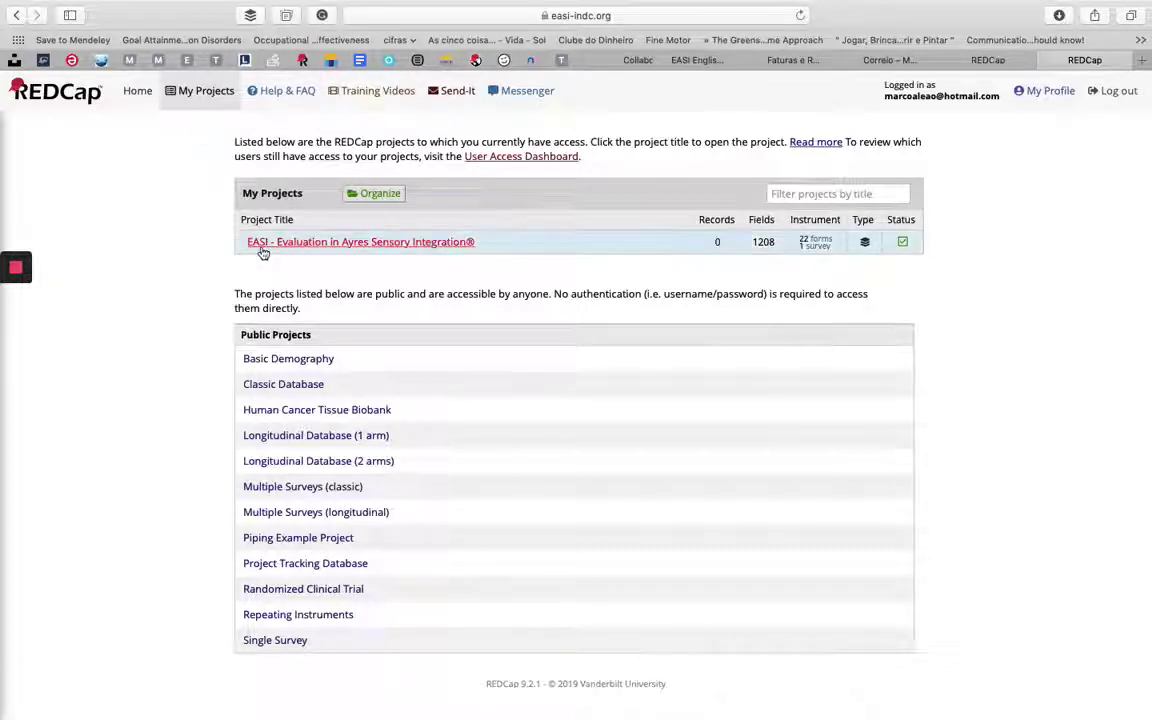
left_click(367, 250)
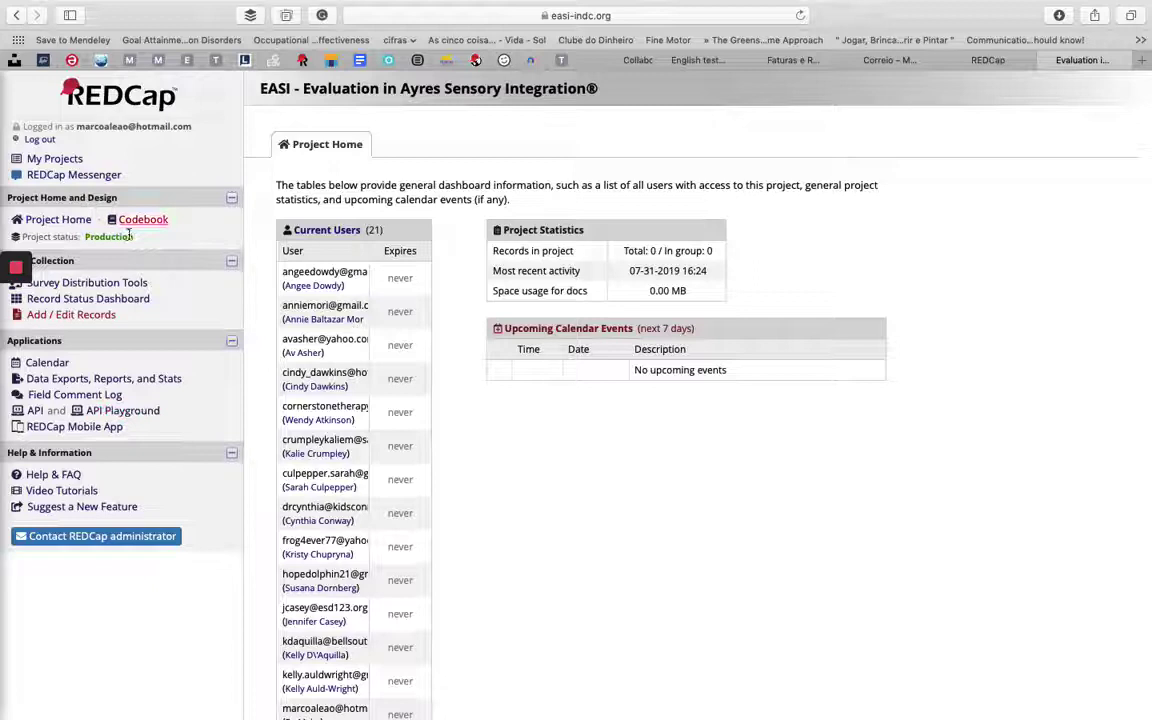
- From Add / Edit Records, create the new subject record 108-1
left_click(61, 315)
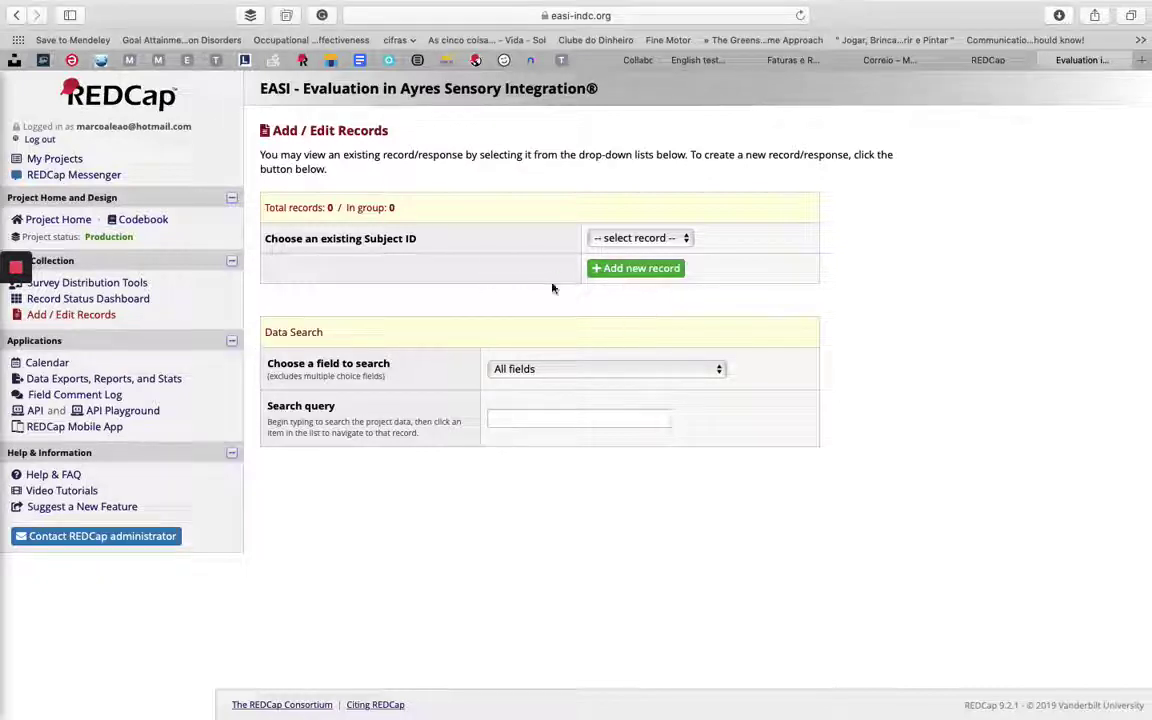
left_click(634, 268)
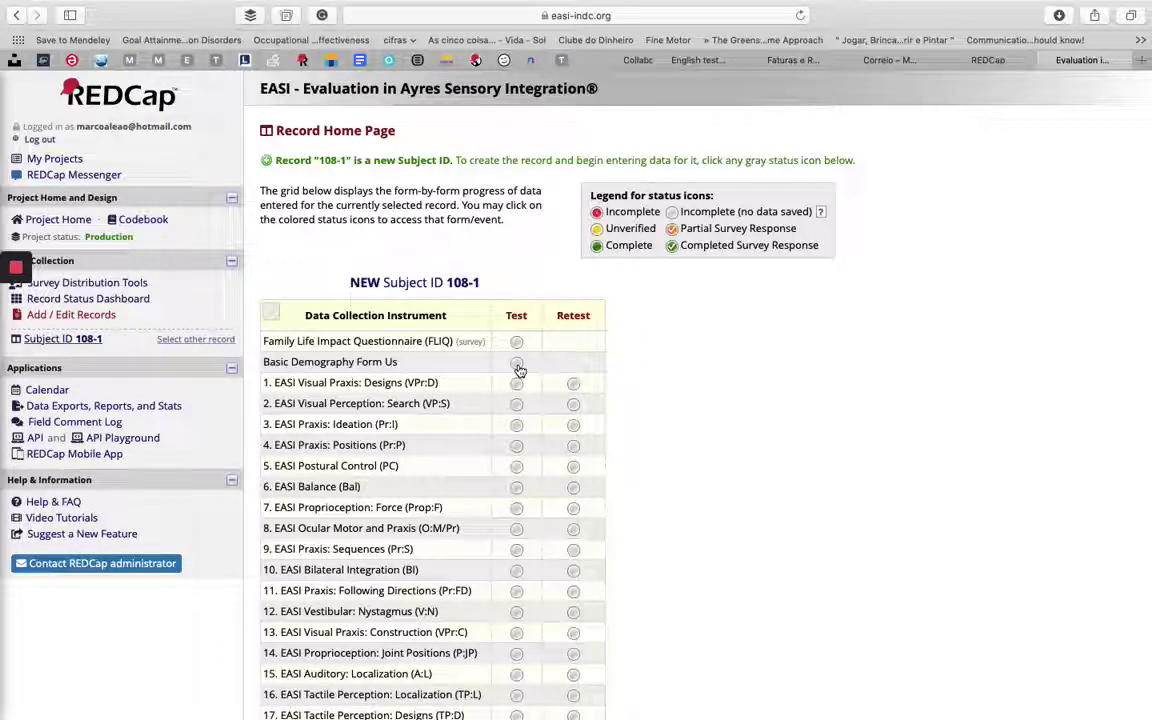
- In Basic Demography for 108-1, set today's date (08-01-2019), age 4 years 5 months, gender Male
left_click(518, 367)
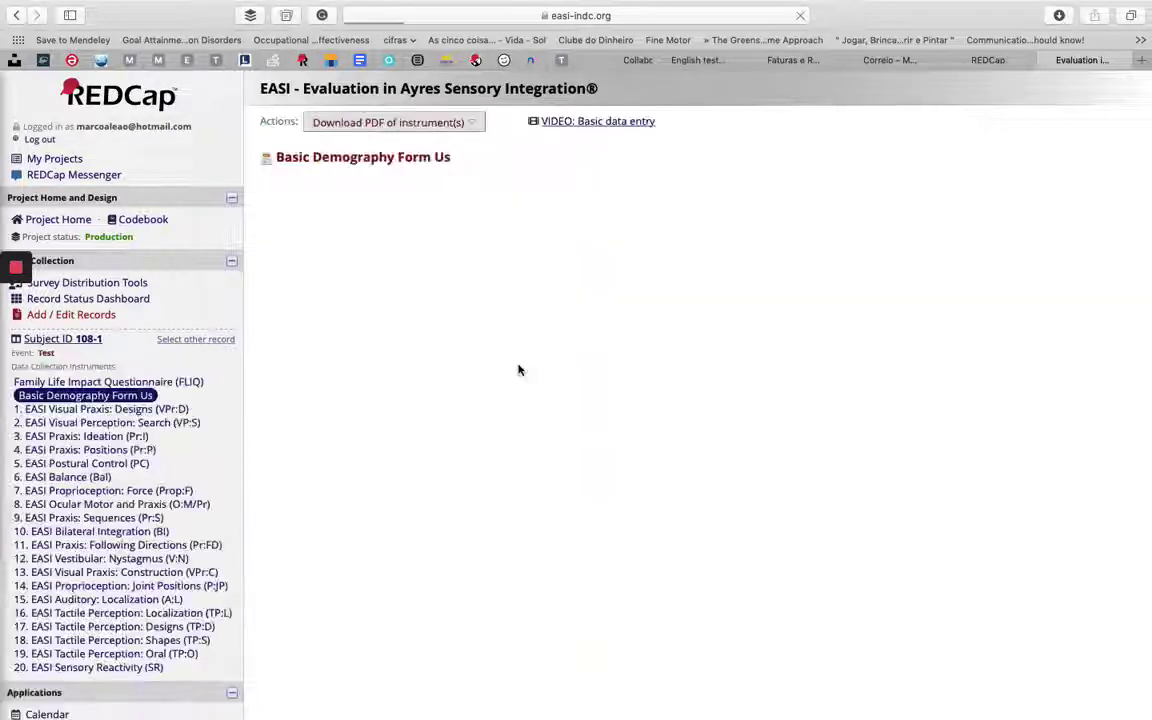
scroll(569, 414, "down", 1)
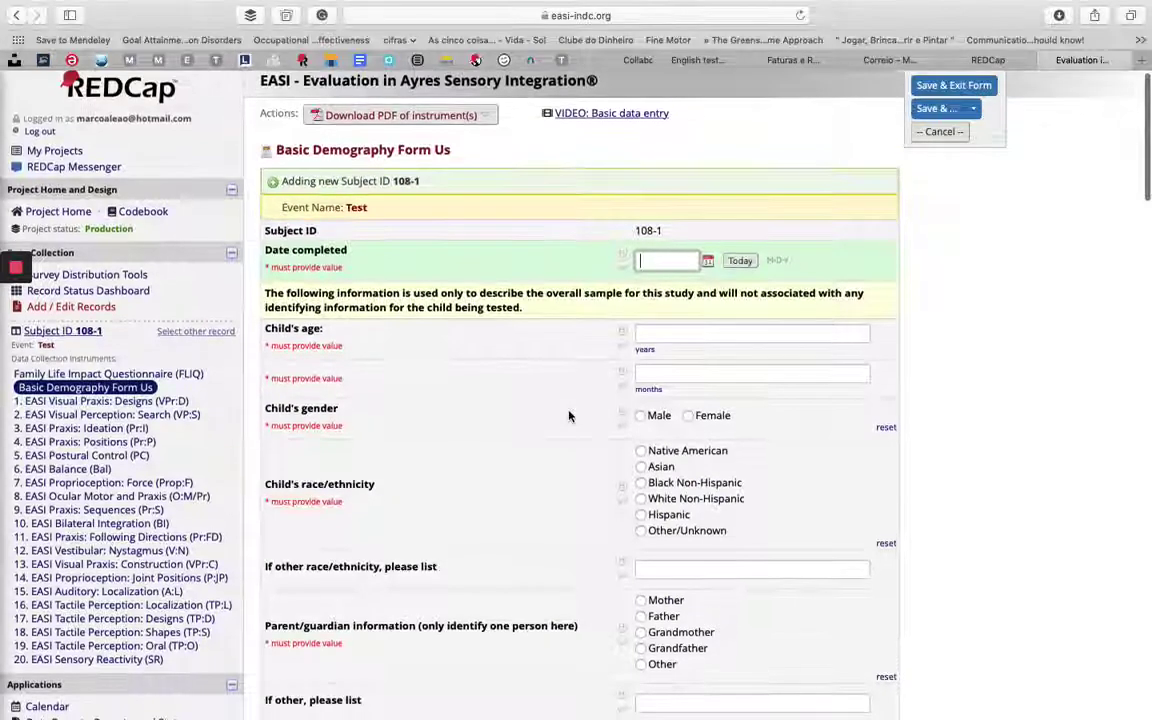
left_click(741, 261)
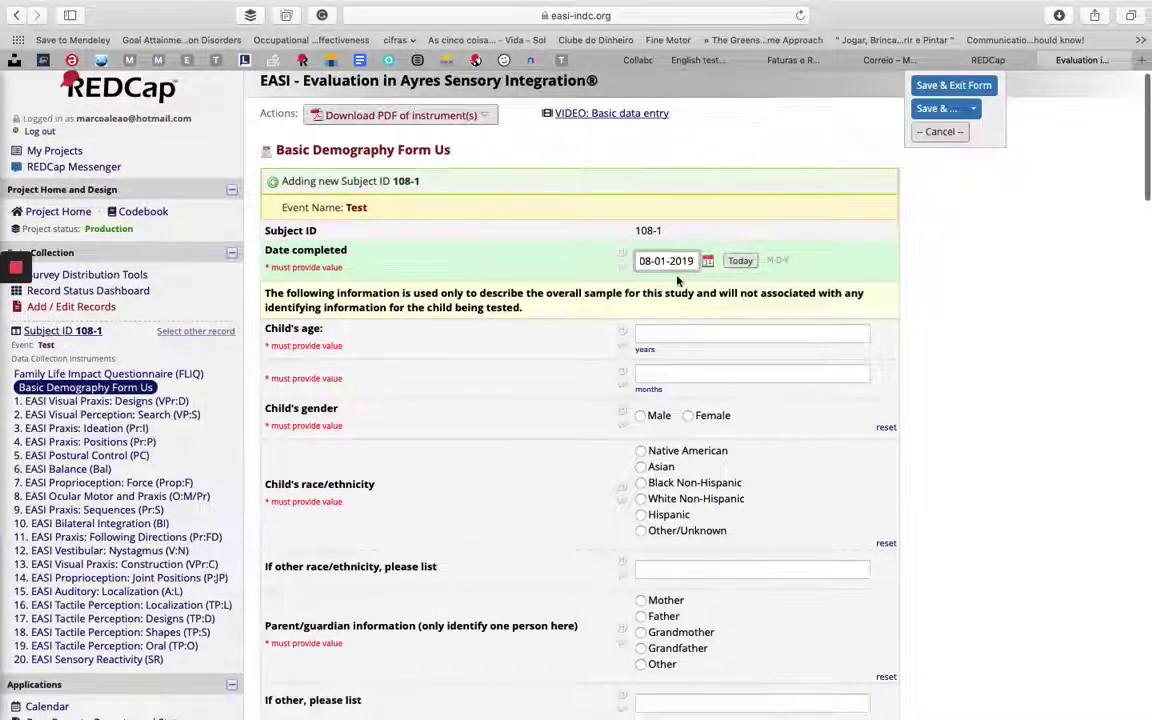
left_click(665, 334)
type("4")
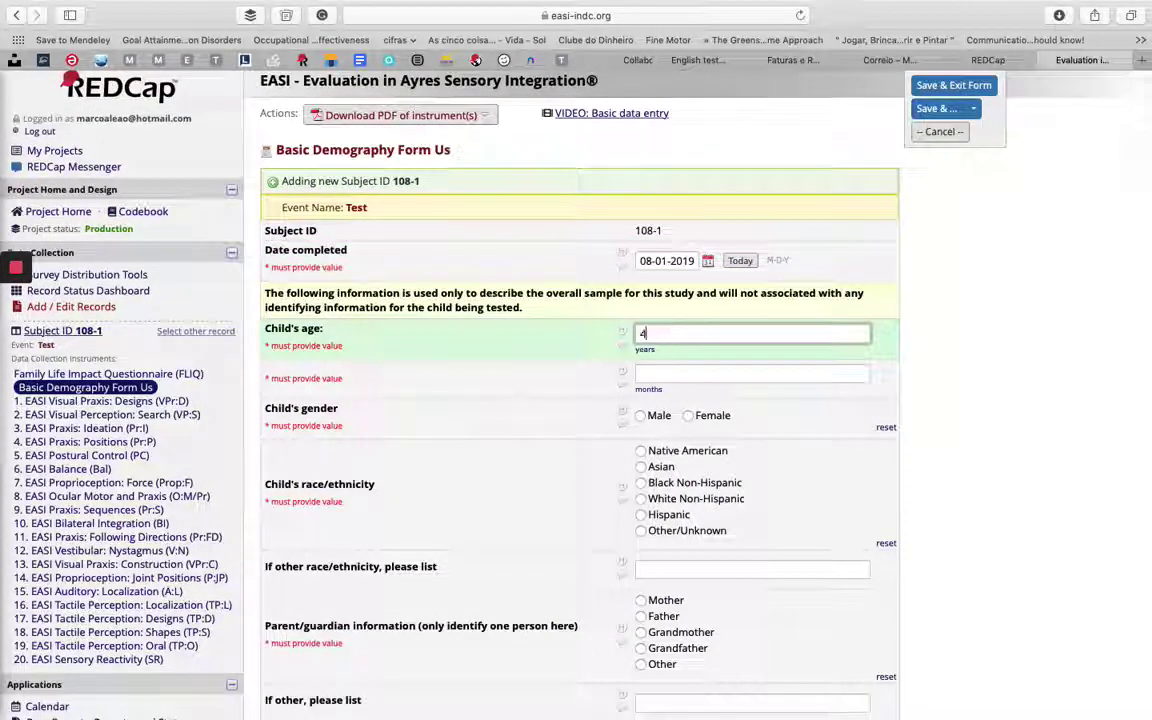
left_click(663, 371)
type("5")
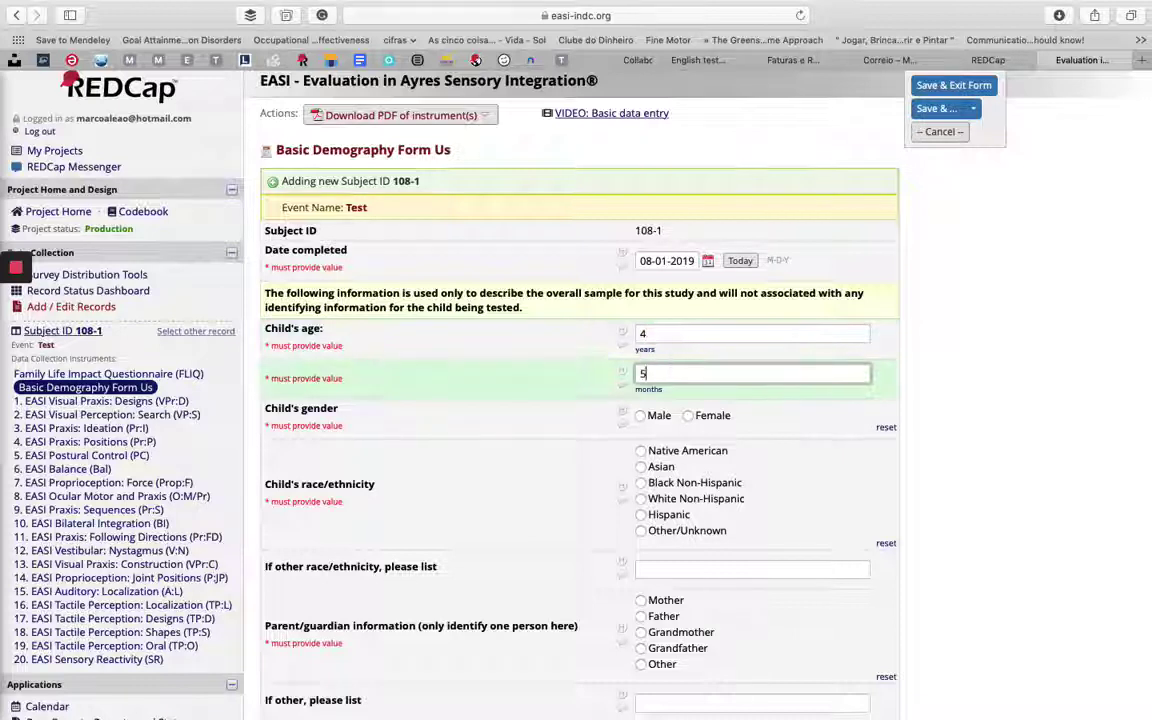
left_click(645, 419)
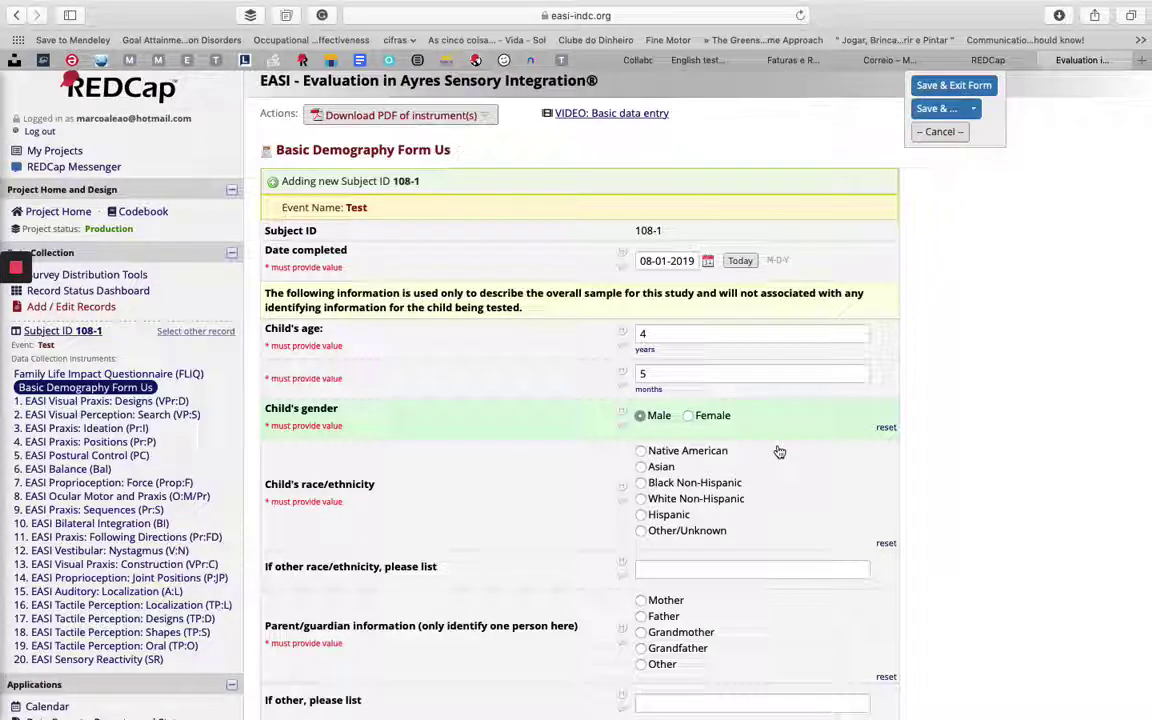
- Set race/ethnicity to Native American and the parent/guardian to Mother
left_click(641, 451)
scroll(641, 537, "down", 3)
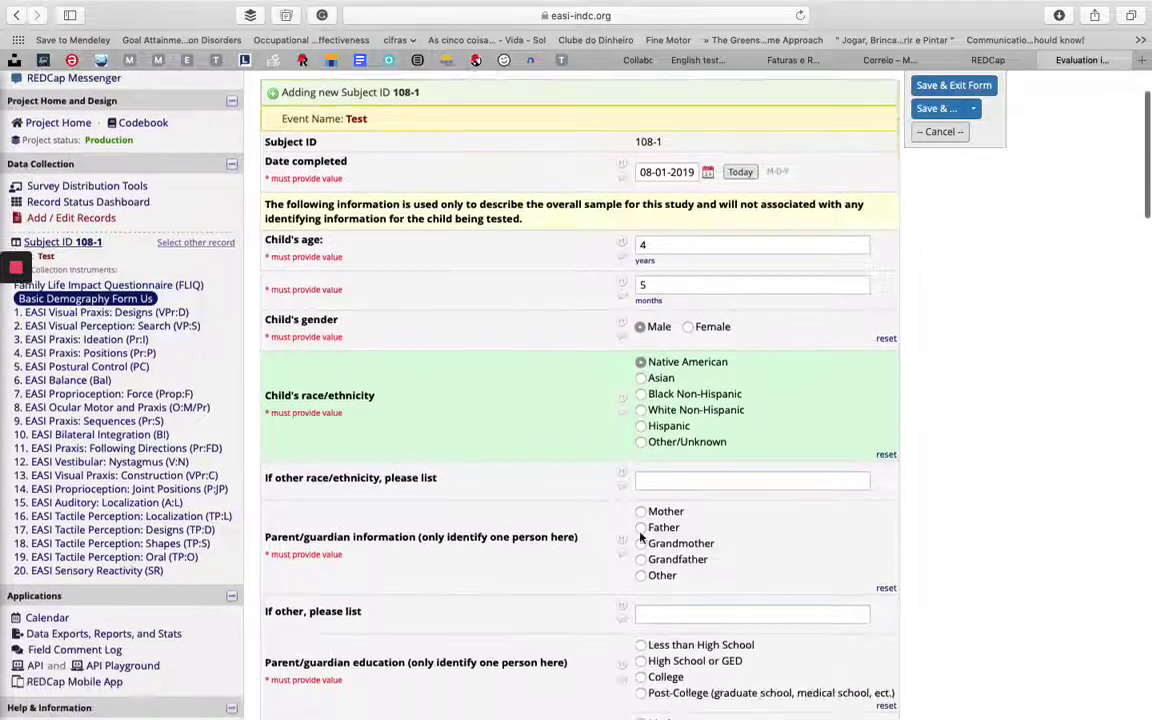
left_click(641, 448)
scroll(645, 440, "down", 3)
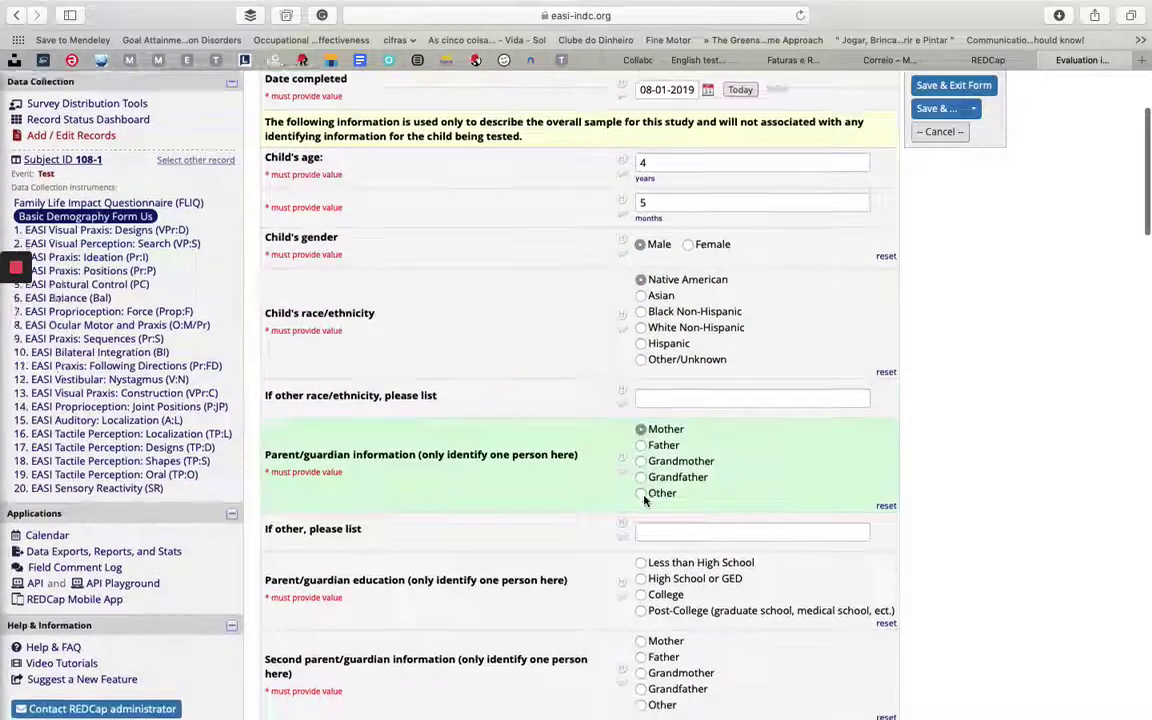
- Enter 'g' in the 'If other, please list' field and set the second parent/guardian to Mother
left_click(650, 414)
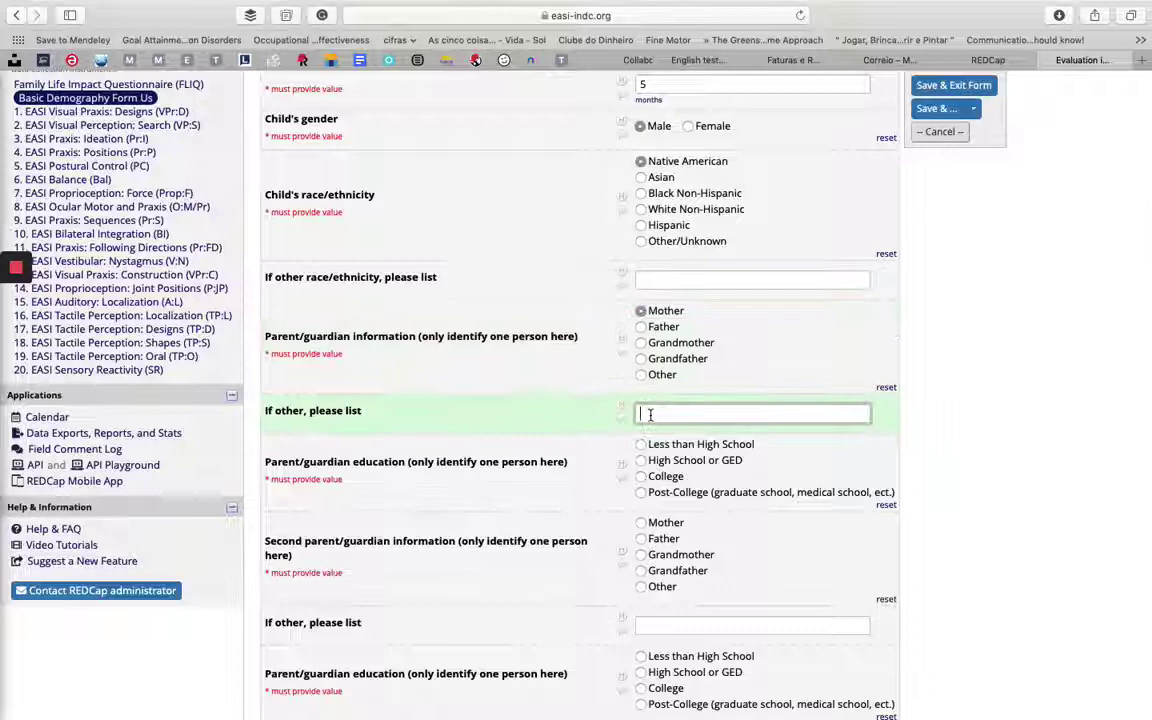
type("giu")
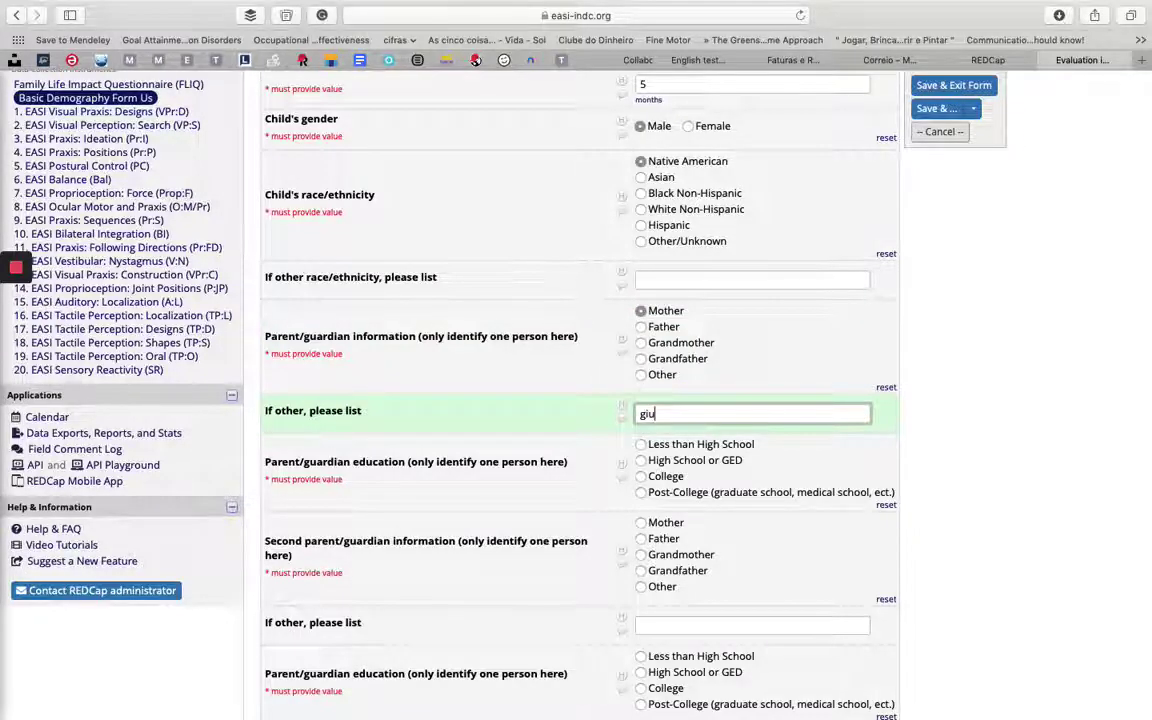
scroll(686, 431, "down", 5)
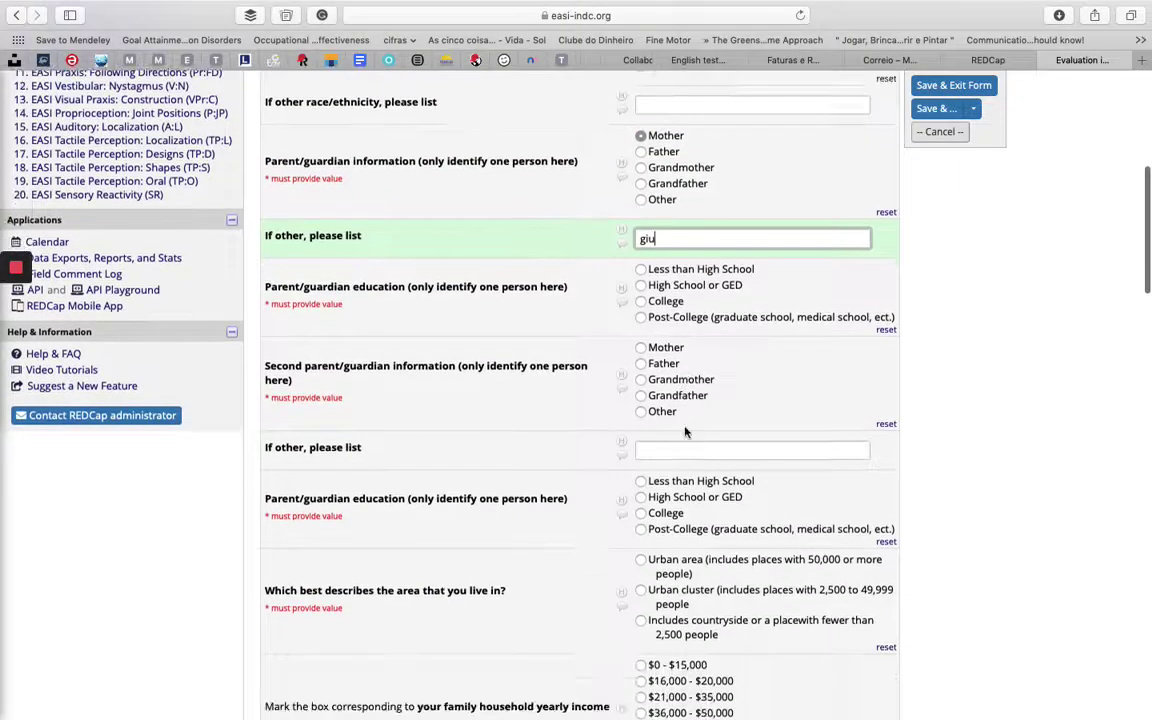
left_click(641, 347)
scroll(680, 417, "down", 6)
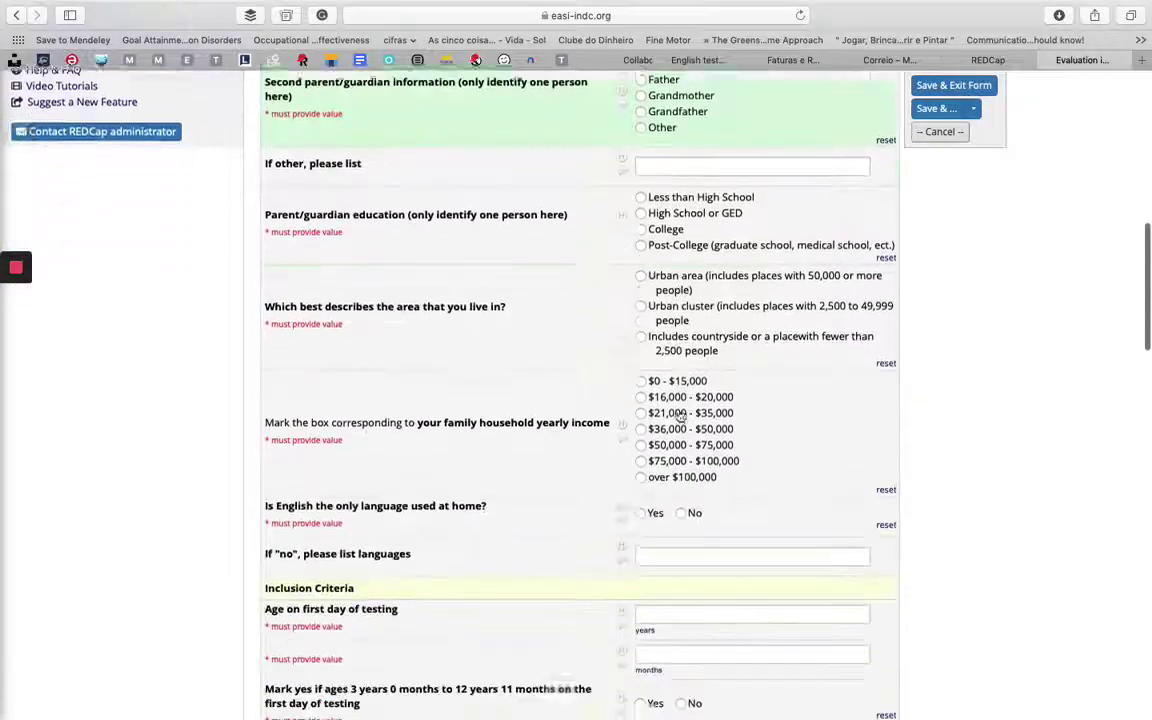
scroll(680, 414, "down", 10)
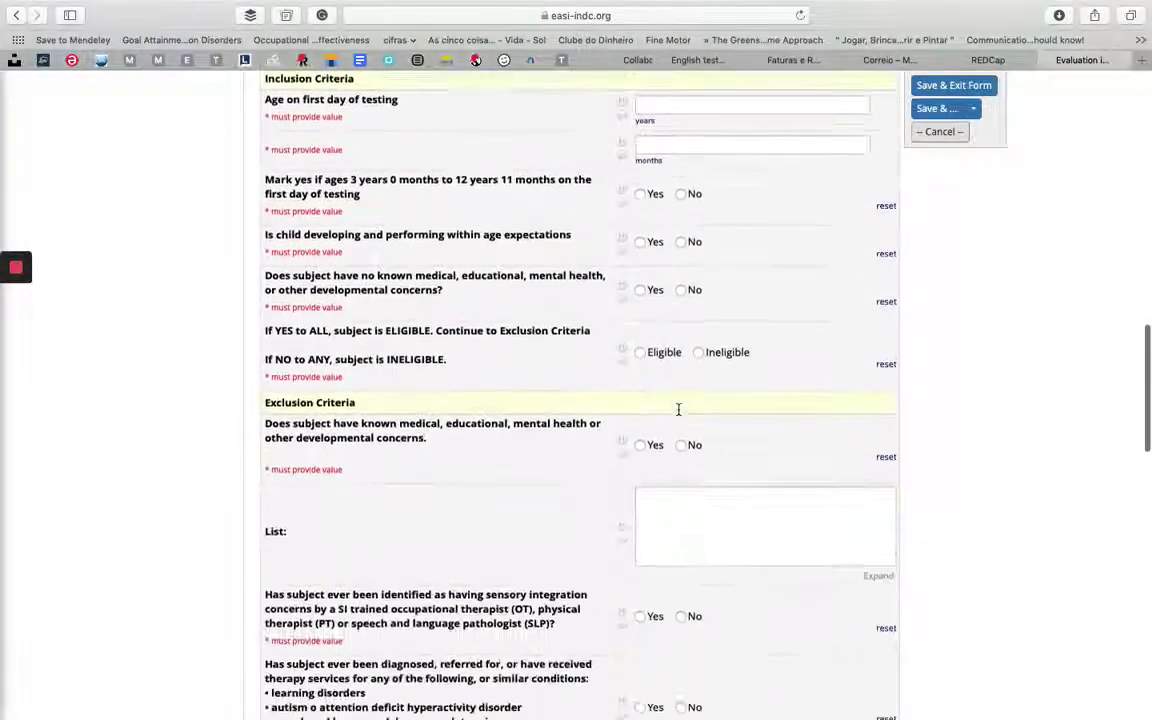
scroll(678, 409, "down", 20)
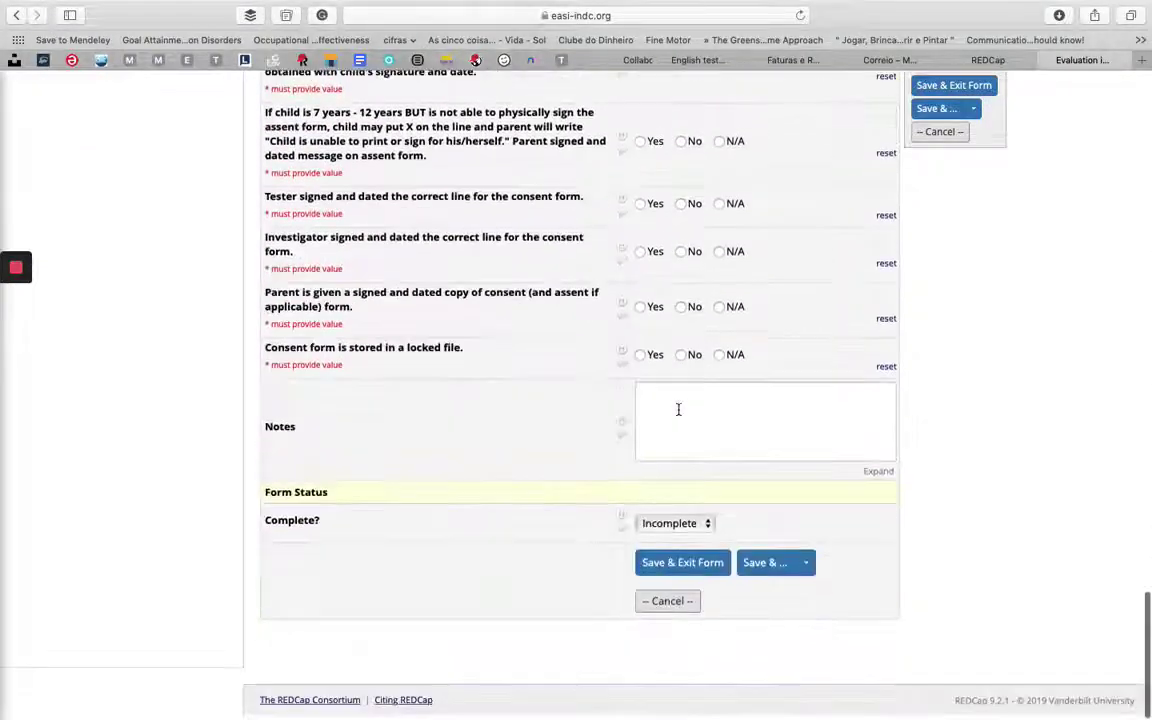
- Mark the demography form Complete and save it with Save & Go To Next Form
left_click(688, 524)
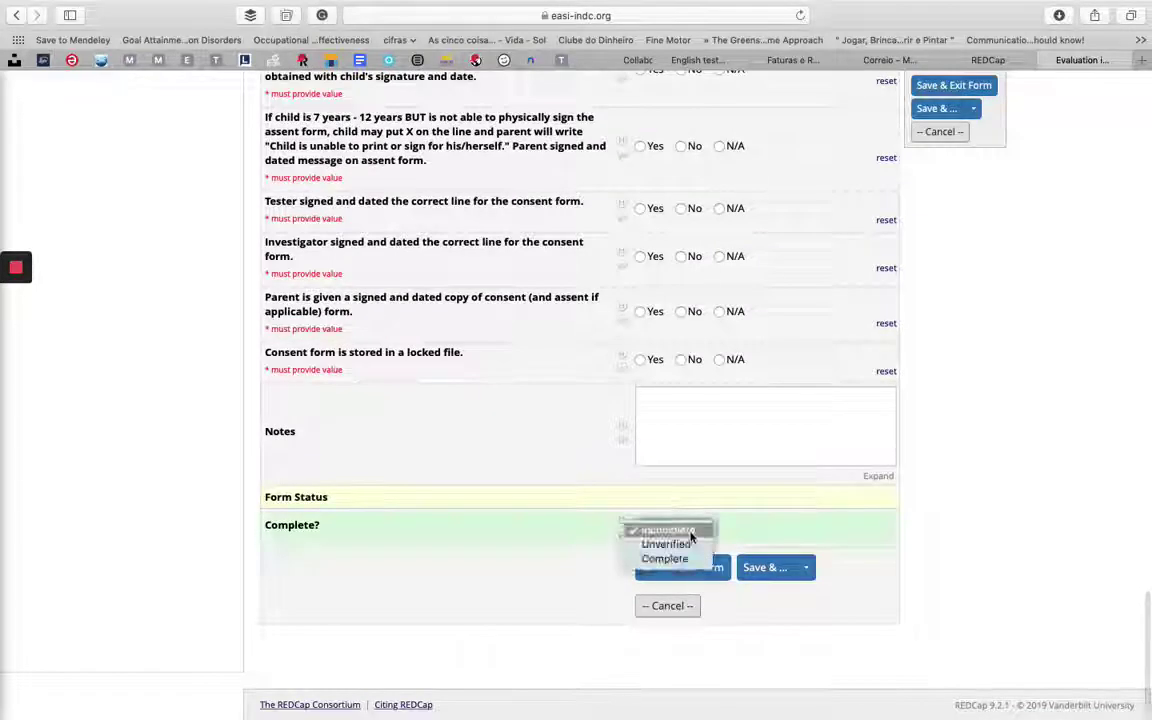
left_click(668, 567)
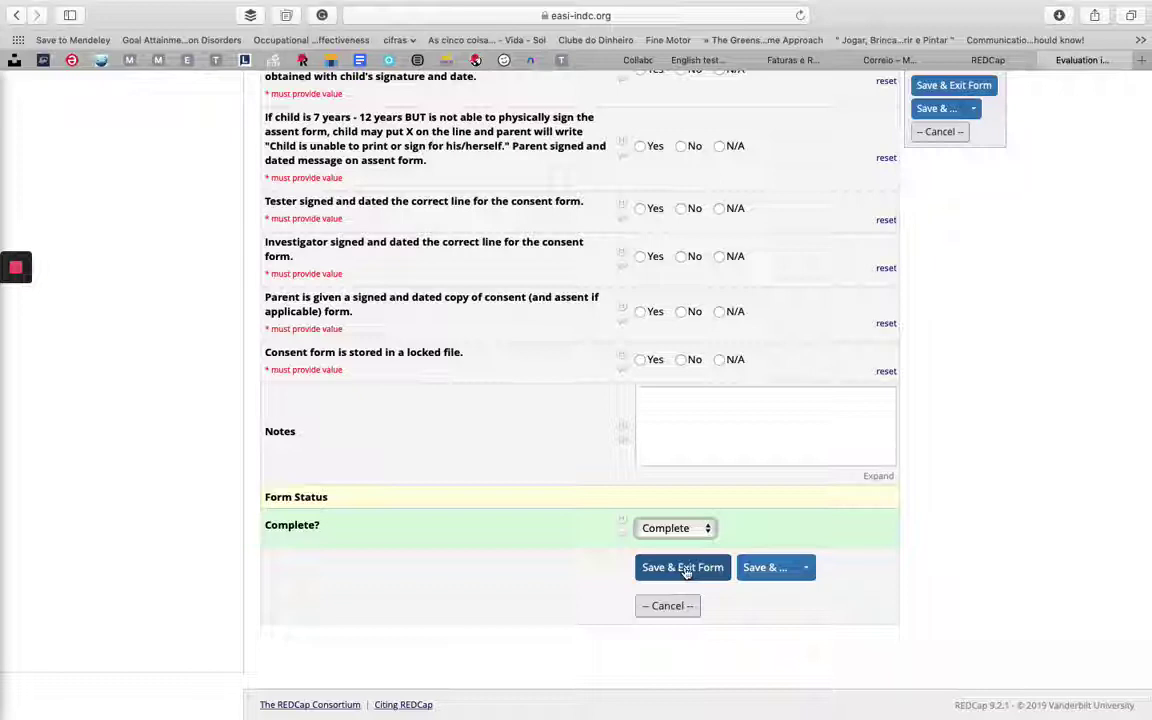
left_click(804, 567)
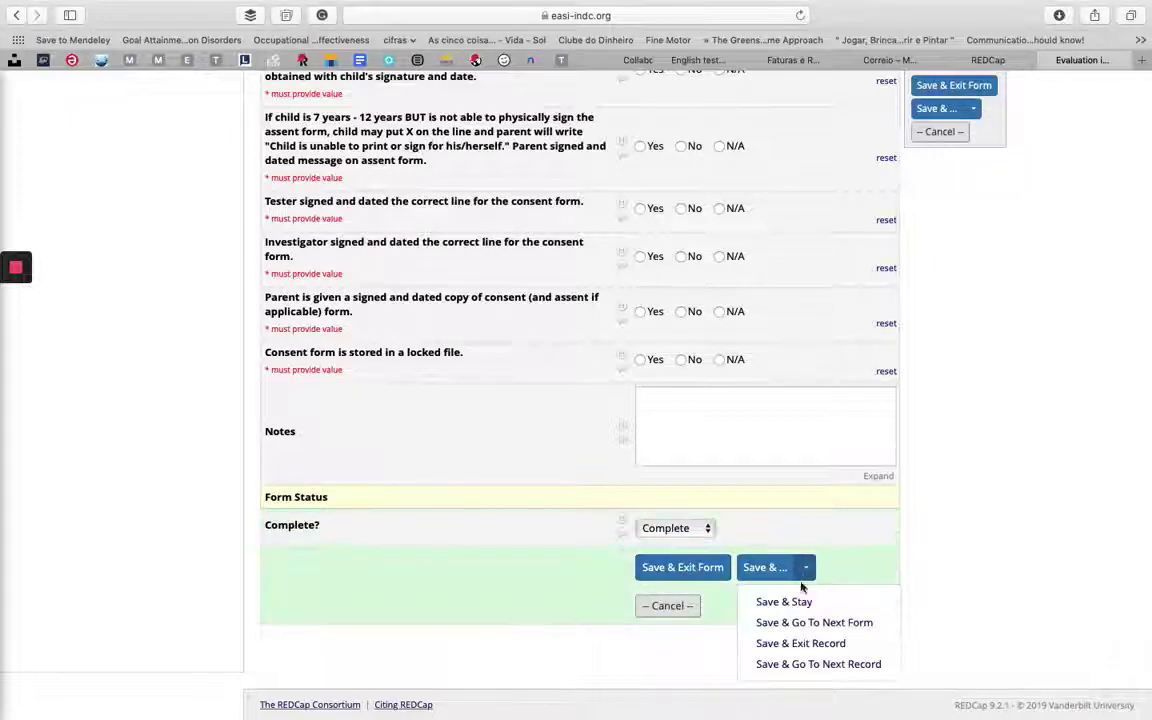
left_click(818, 626)
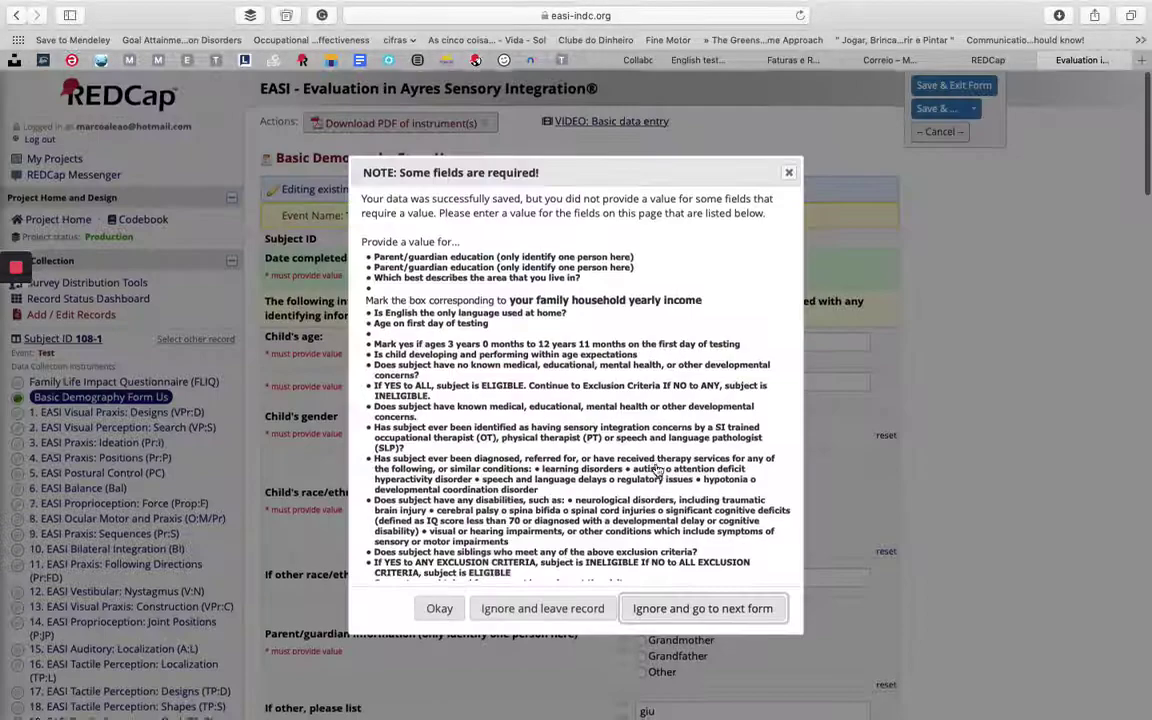
- Ignore the missing-fields notice and score Visual Praxis Designs item 1 Boundaries as 1 (Ok)
left_click(666, 609)
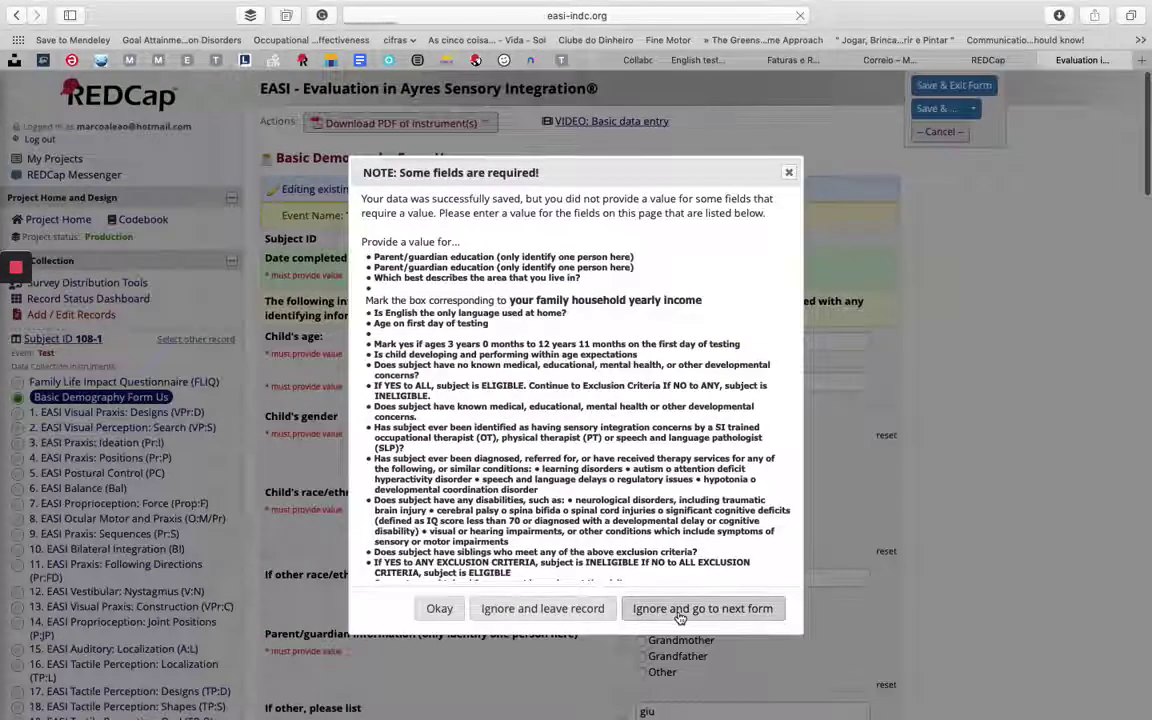
scroll(680, 618, "down", 5)
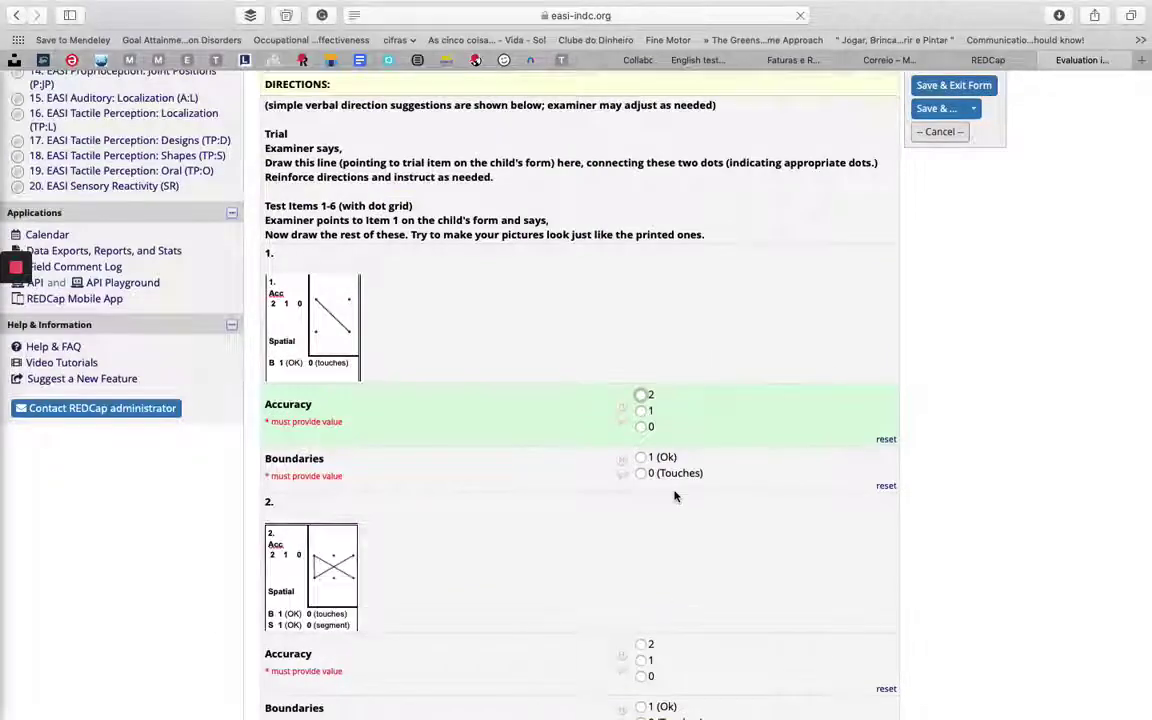
scroll(676, 496, "up", 5)
scroll(675, 496, "up", 2)
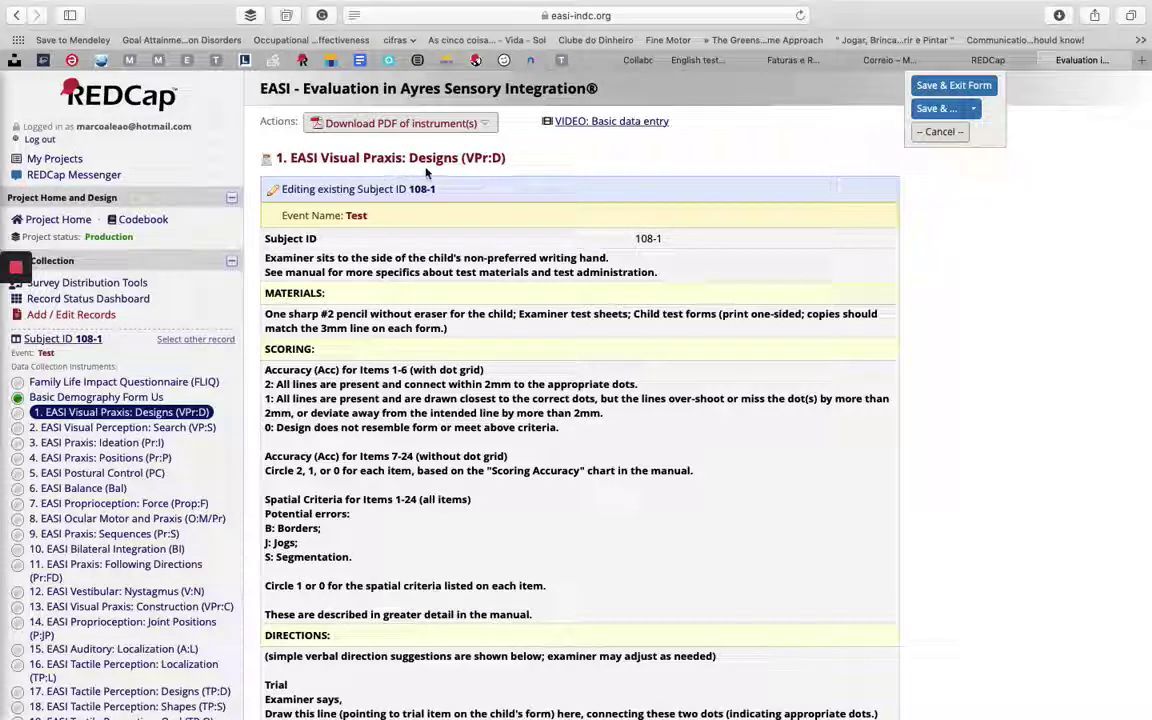
scroll(362, 327, "down", 1)
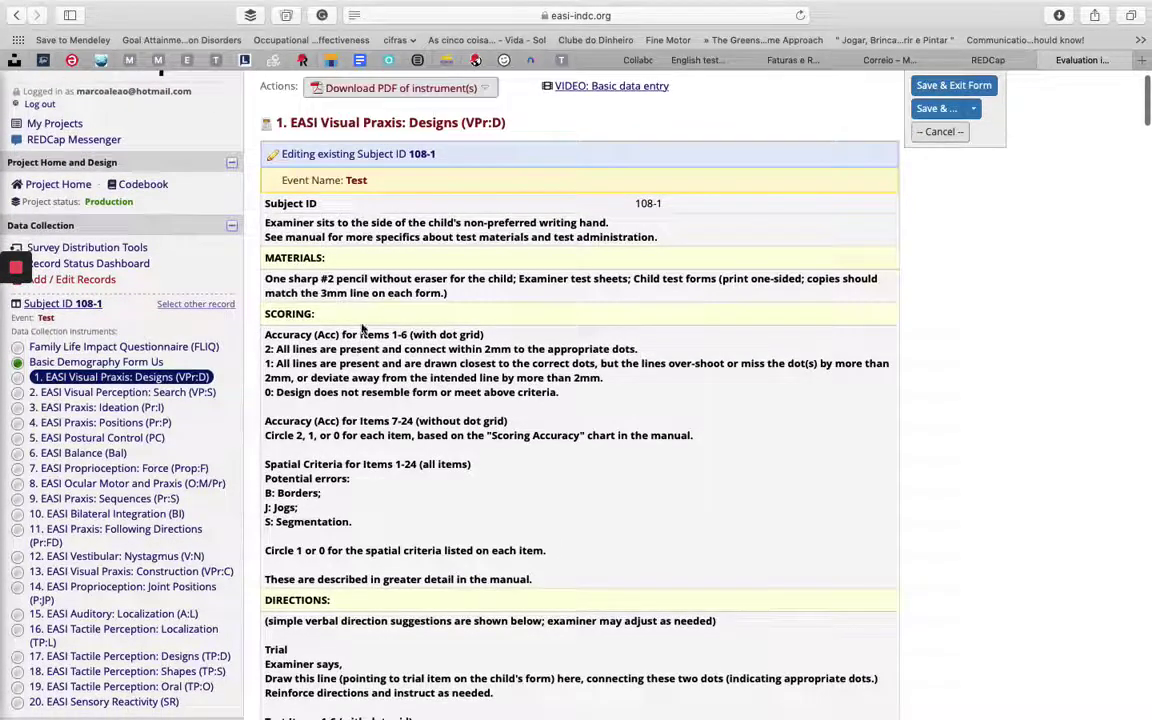
scroll(340, 360, "down", 1)
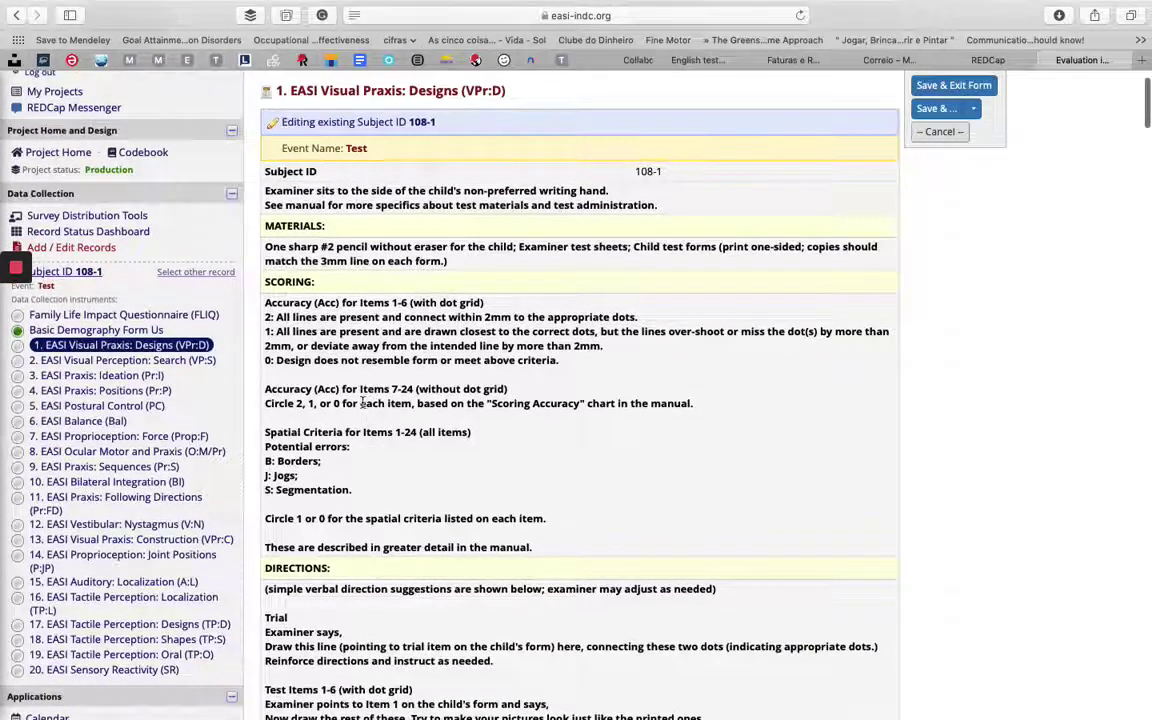
scroll(362, 403, "down", 10)
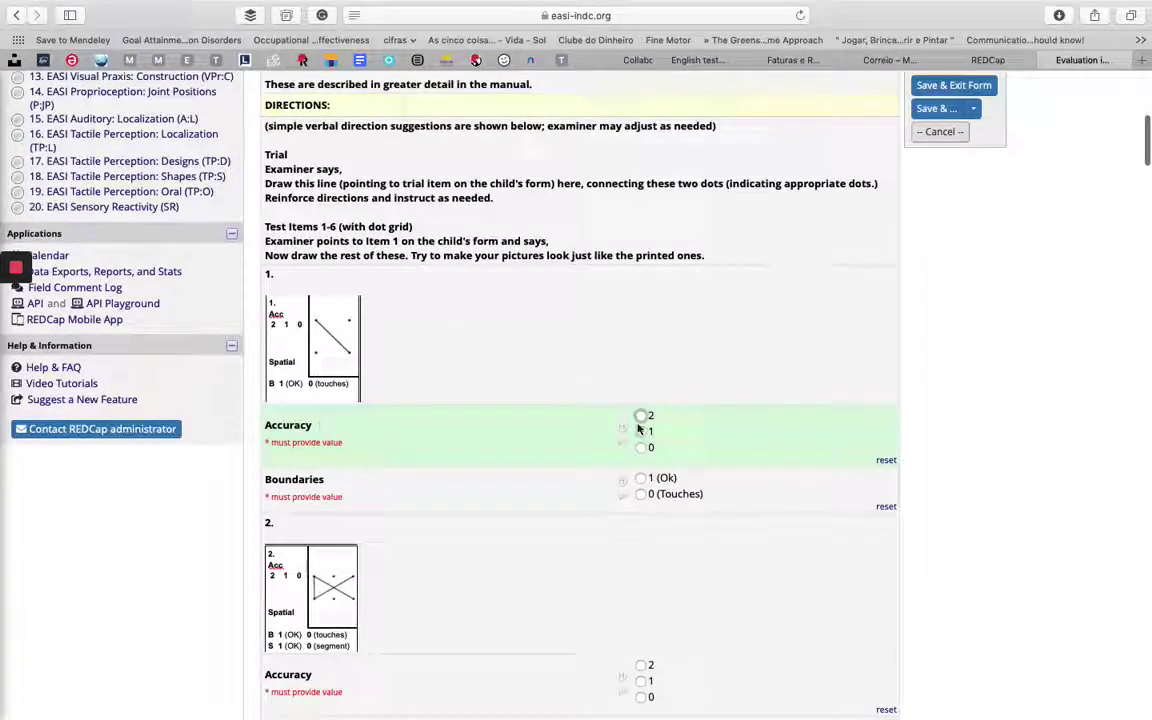
left_click(641, 479)
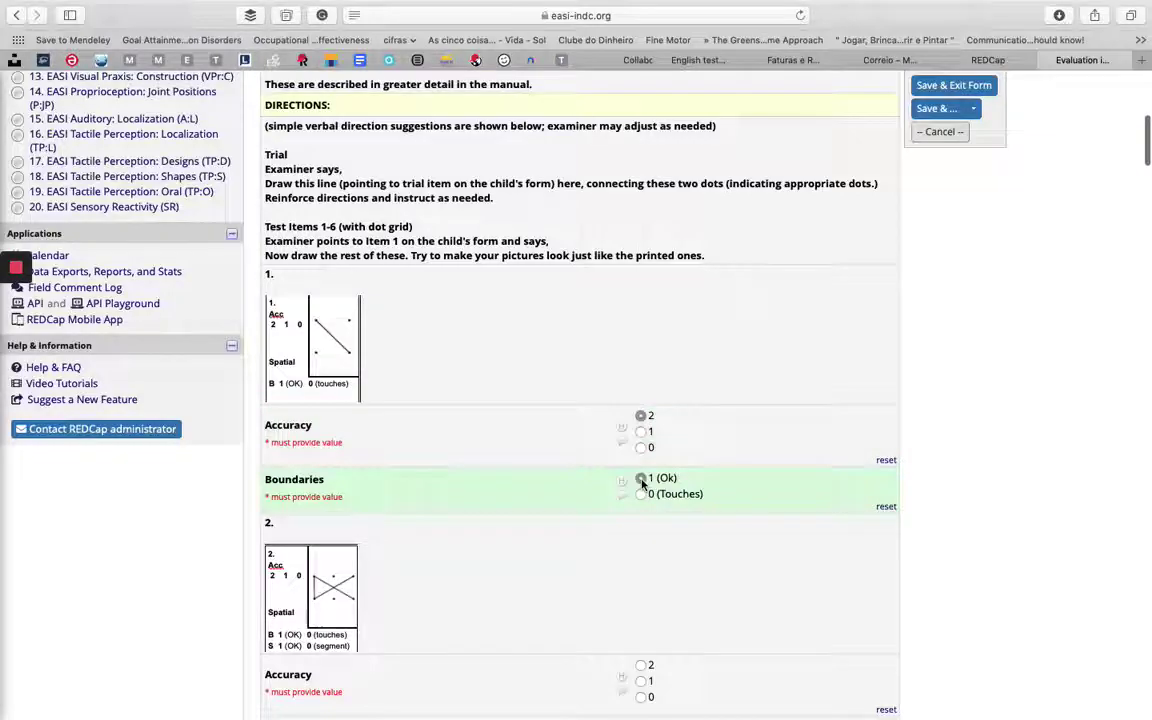
scroll(643, 481, "down", 3)
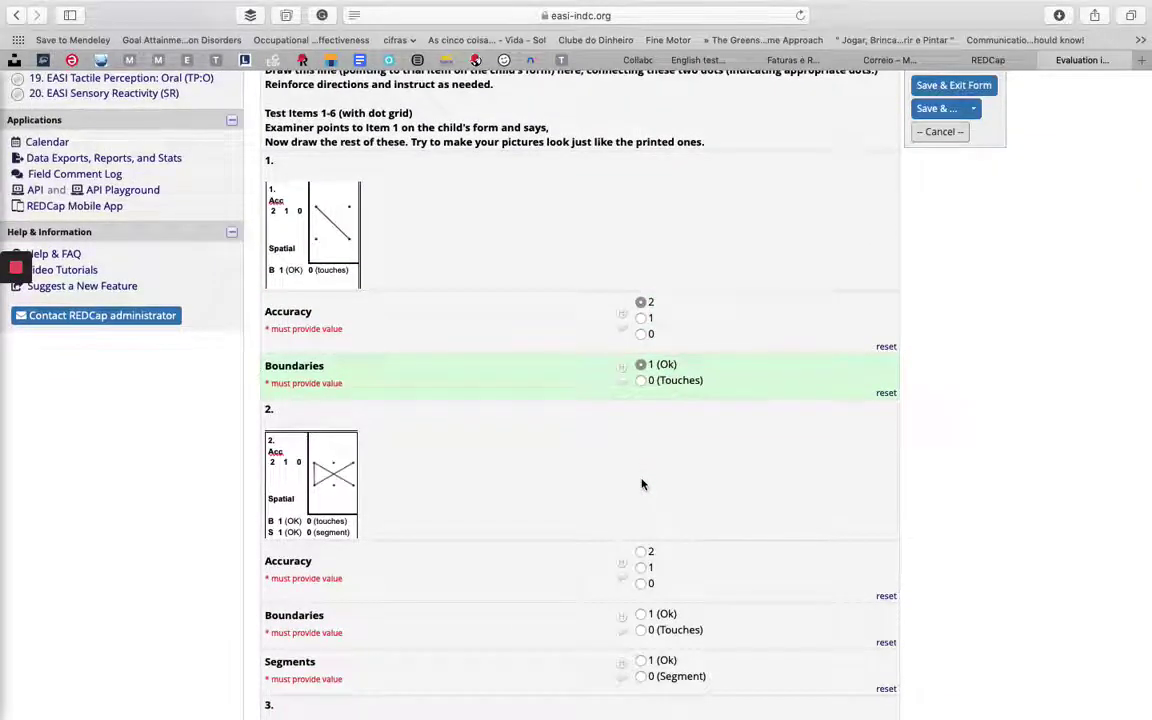
scroll(642, 484, "up", 10)
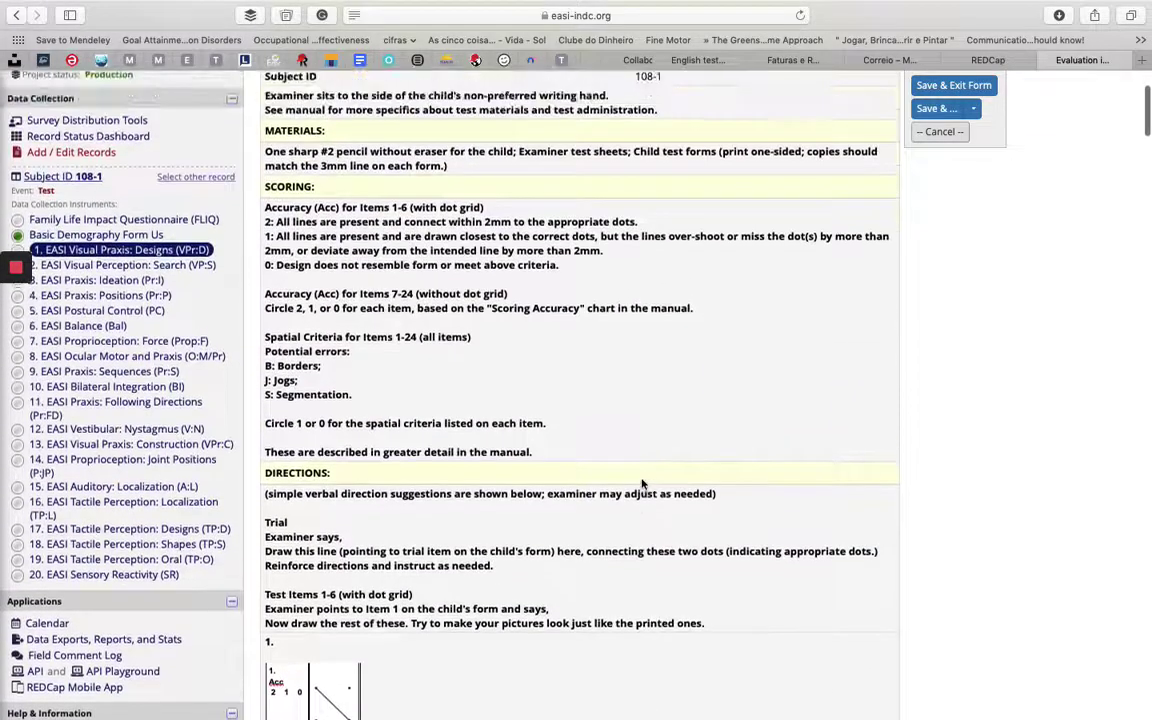